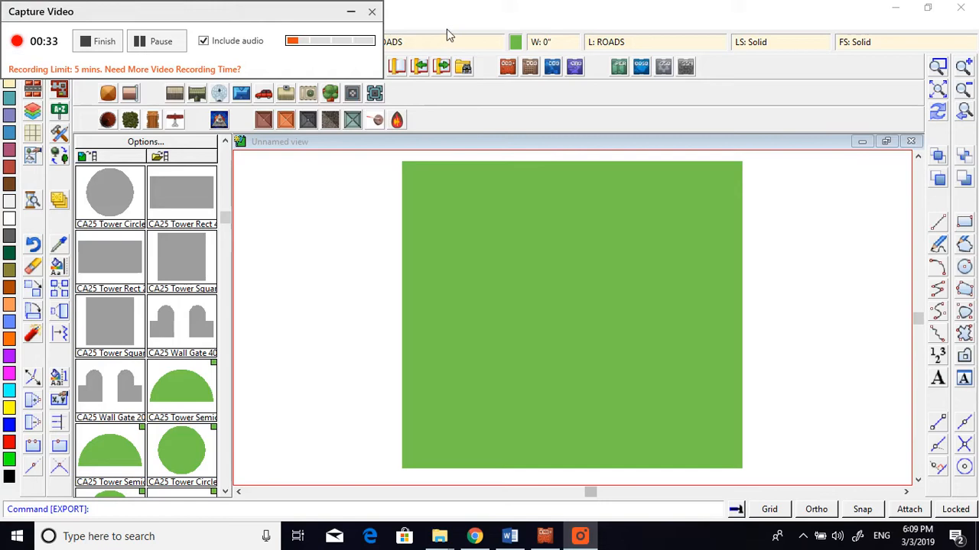
# Step: Examine the drawing's available fill styles, covering both the brush patterns and the bitmap files
pyautogui.click(353, 10)
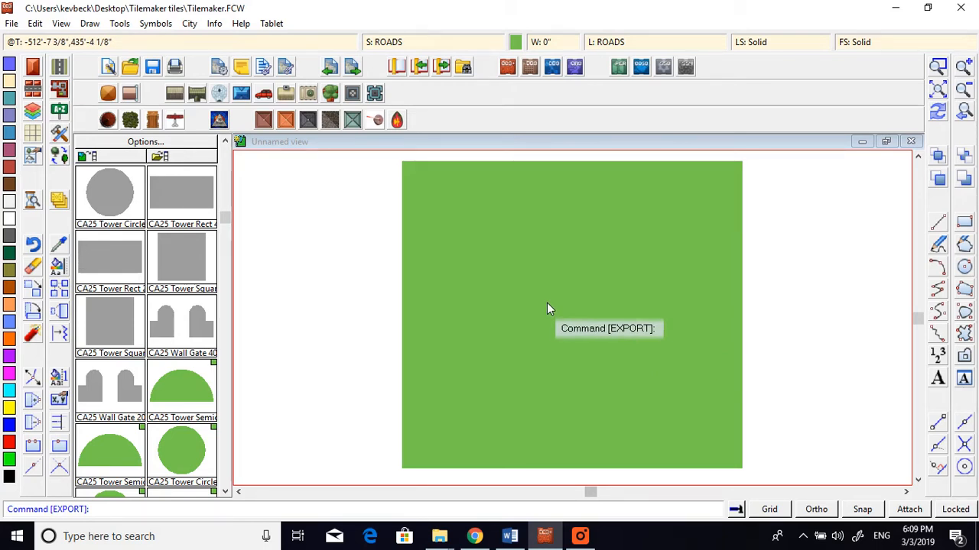
pyautogui.click(891, 46)
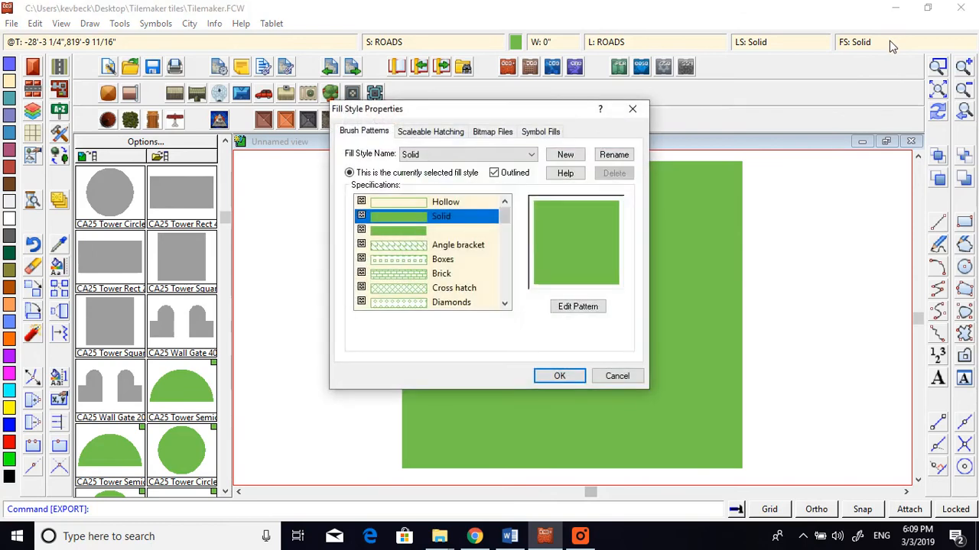
pyautogui.click(531, 155)
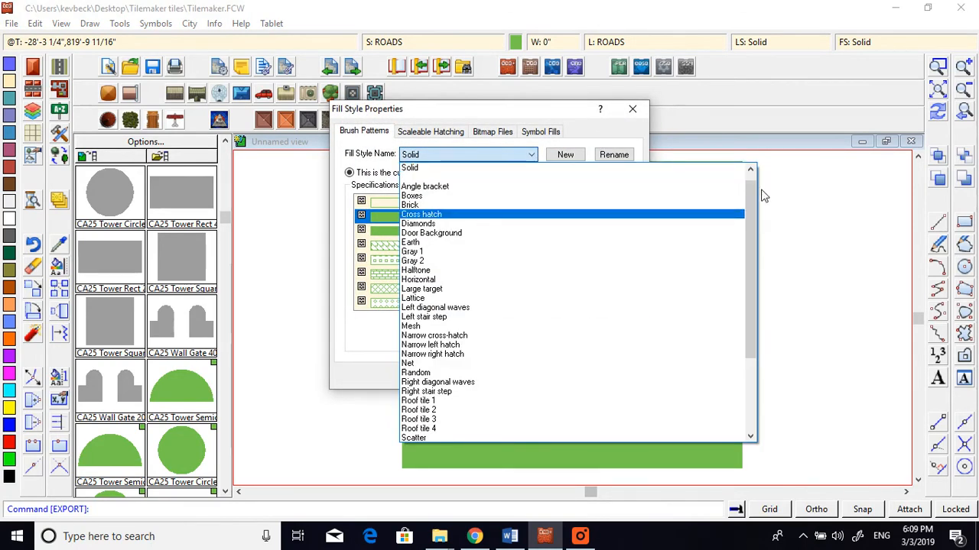
pyautogui.moveTo(751, 188); pyautogui.dragTo(761, 329)
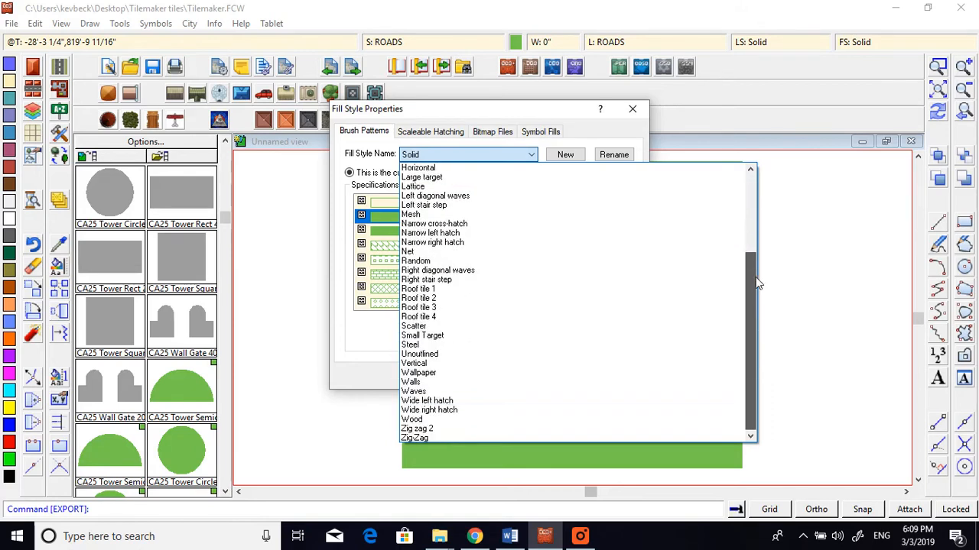
pyautogui.moveTo(757, 283); pyautogui.dragTo(749, 361)
pyautogui.click(849, 255)
pyautogui.click(491, 133)
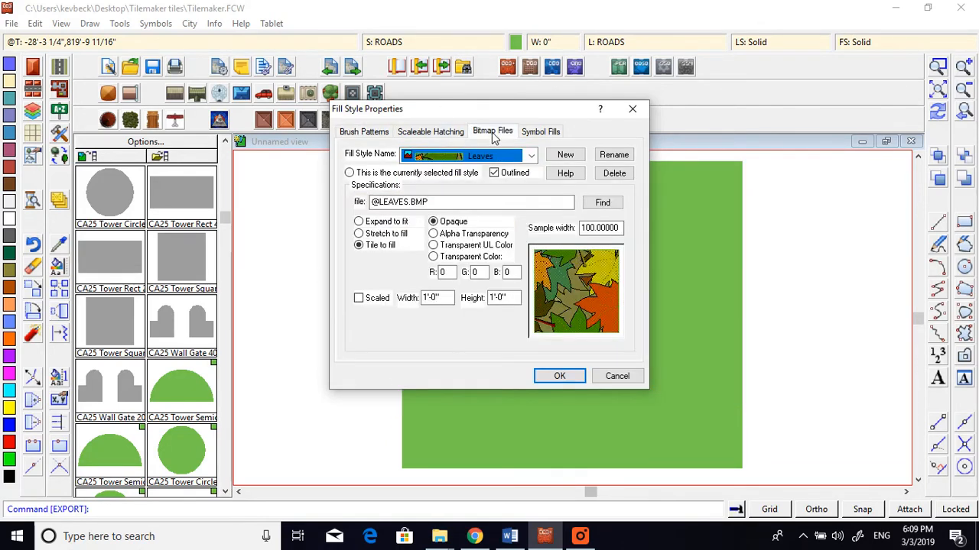
pyautogui.click(531, 155)
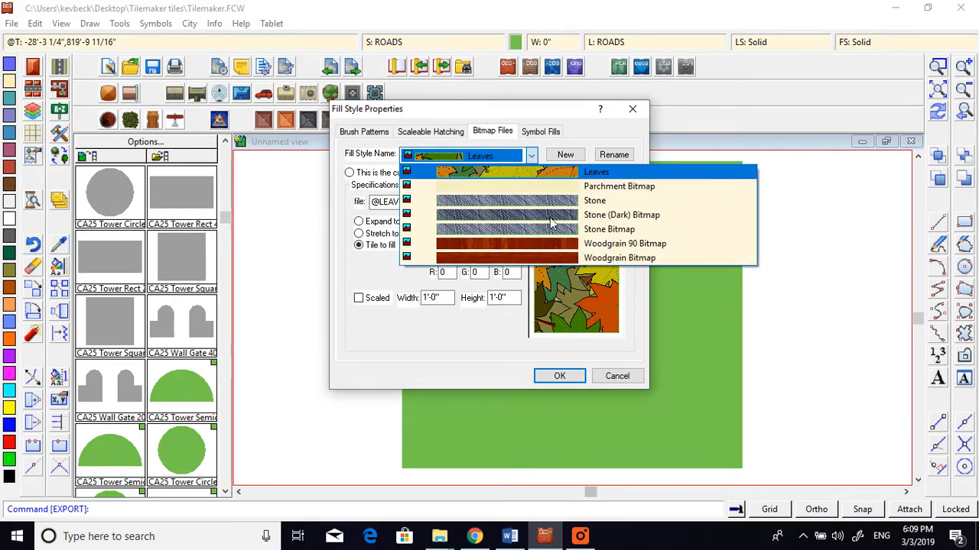
pyautogui.click(530, 156)
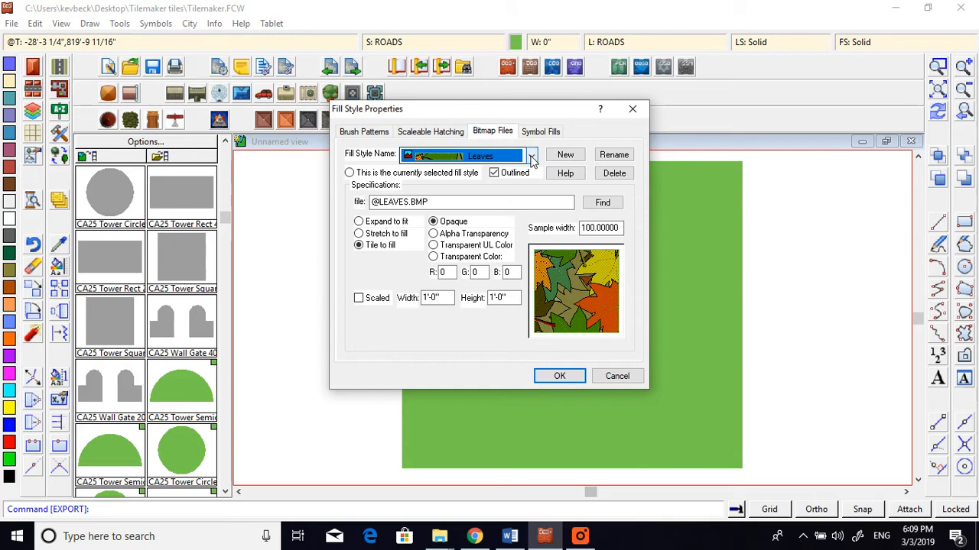
pyautogui.click(633, 108)
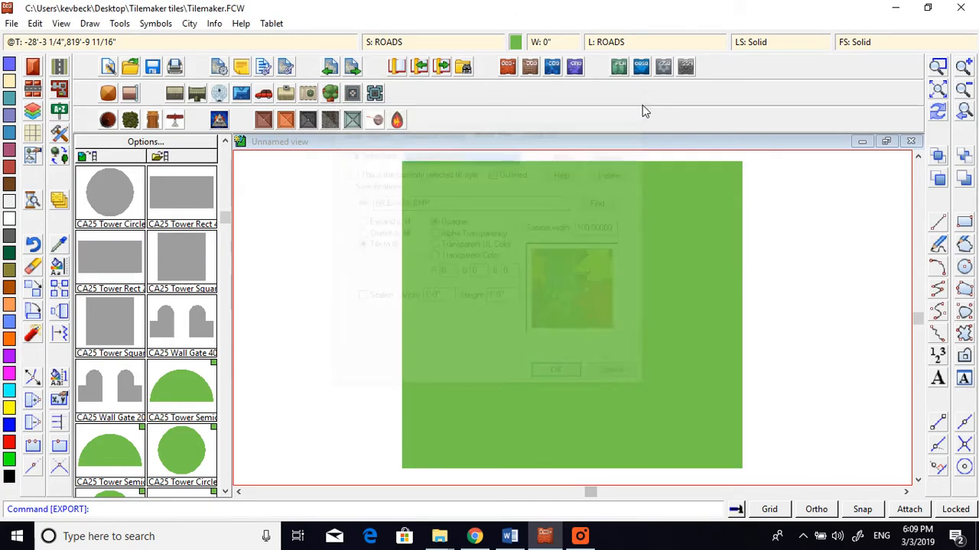
# Step: Import the bitmap fill styles from the Bitmaps\Tiles\Harn map colors folder, with paths relative to CC3 and alpha transparency
pyautogui.click(119, 24)
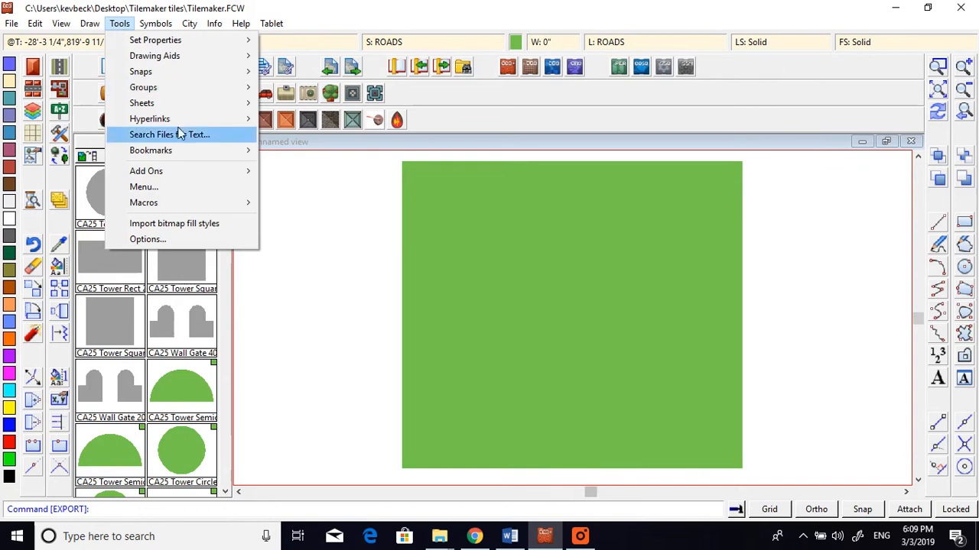
pyautogui.click(198, 224)
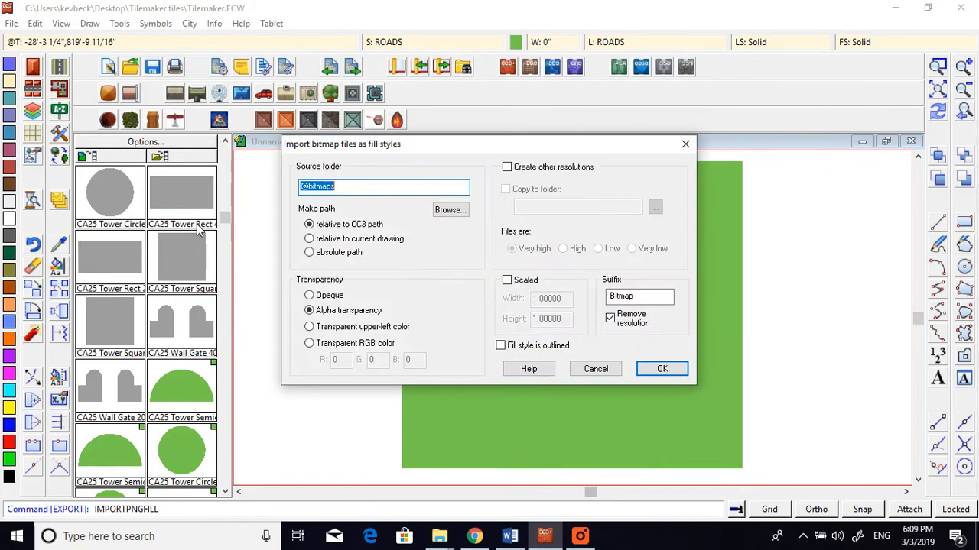
pyautogui.click(455, 213)
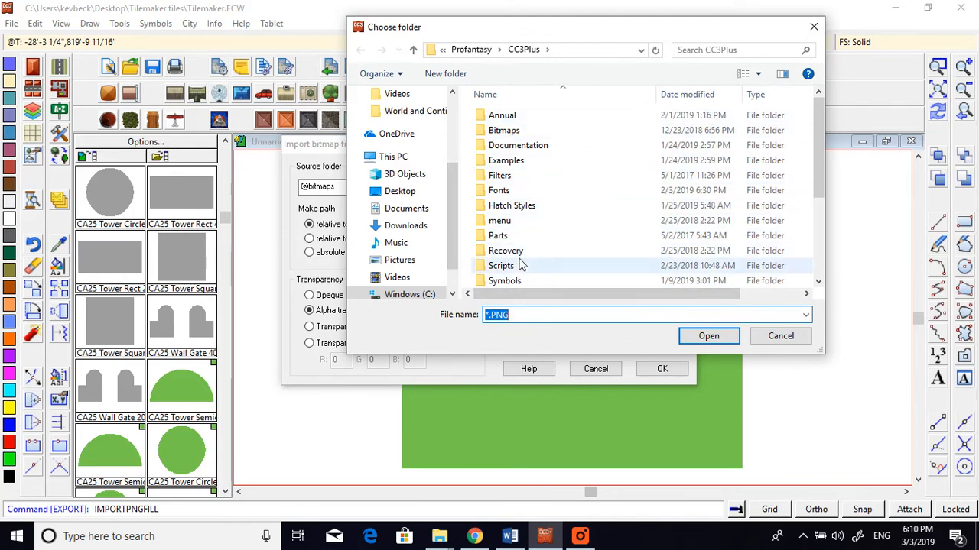
pyautogui.doubleClick(536, 129)
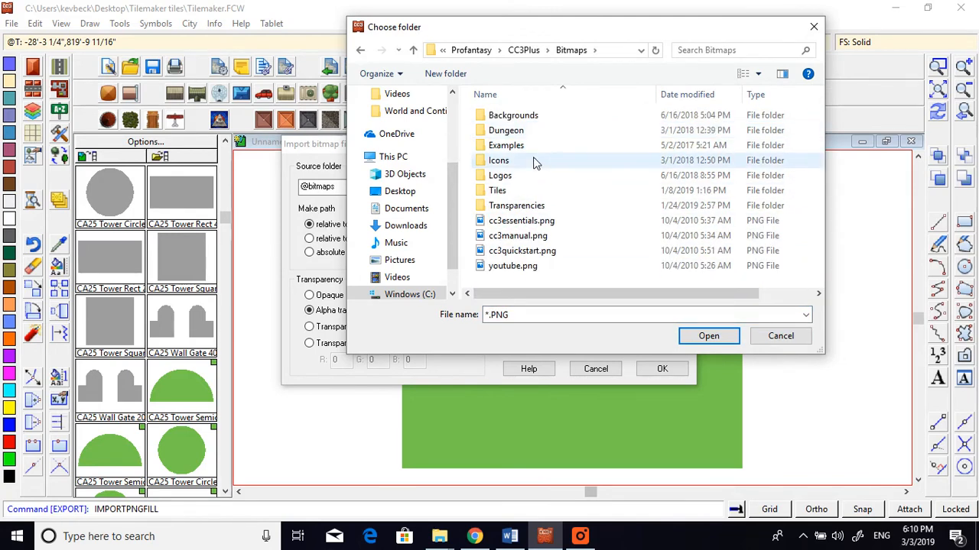
pyautogui.doubleClick(512, 192)
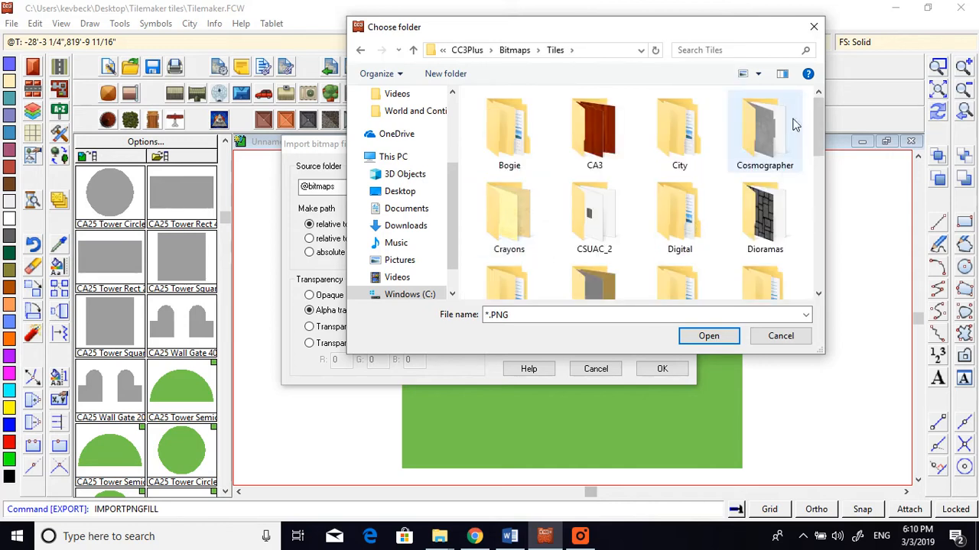
pyautogui.moveTo(818, 125); pyautogui.dragTo(812, 157)
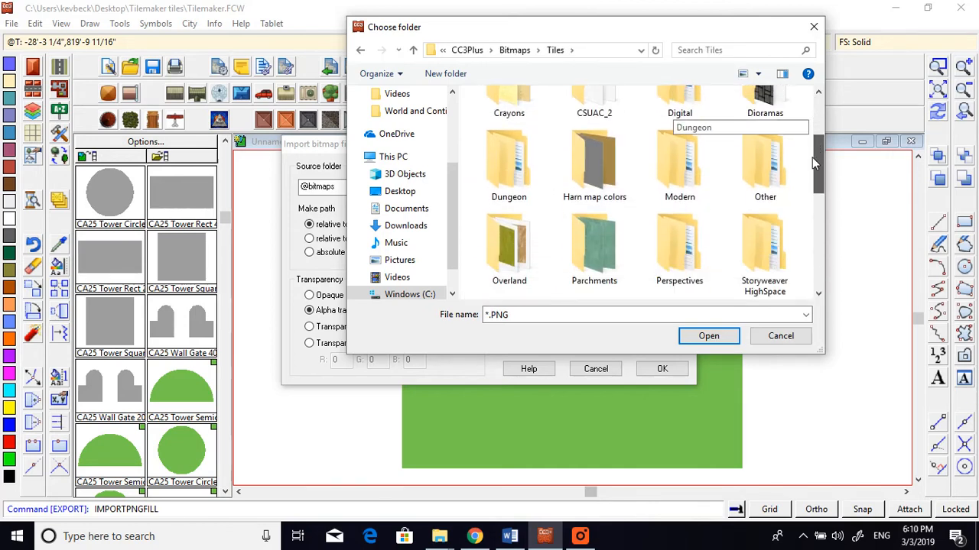
pyautogui.doubleClick(577, 171)
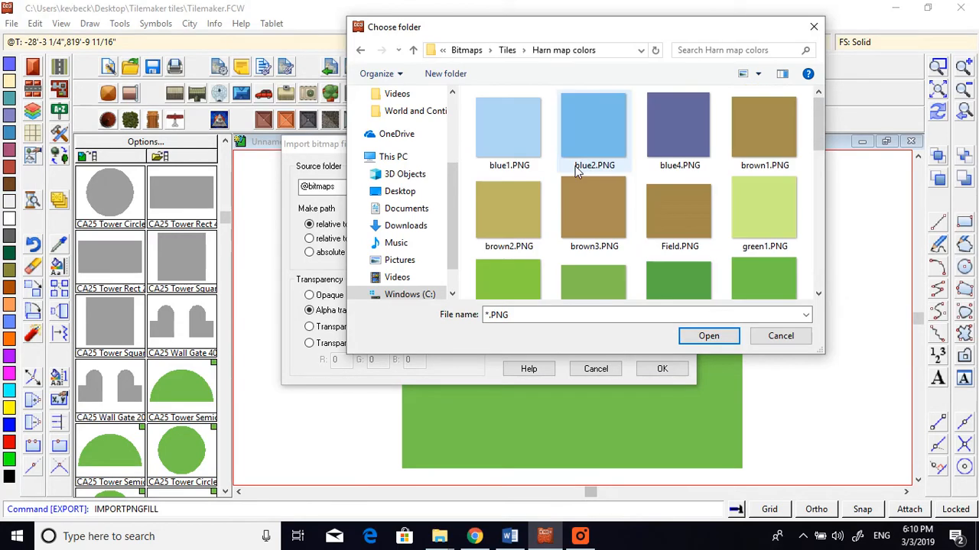
pyautogui.click(718, 341)
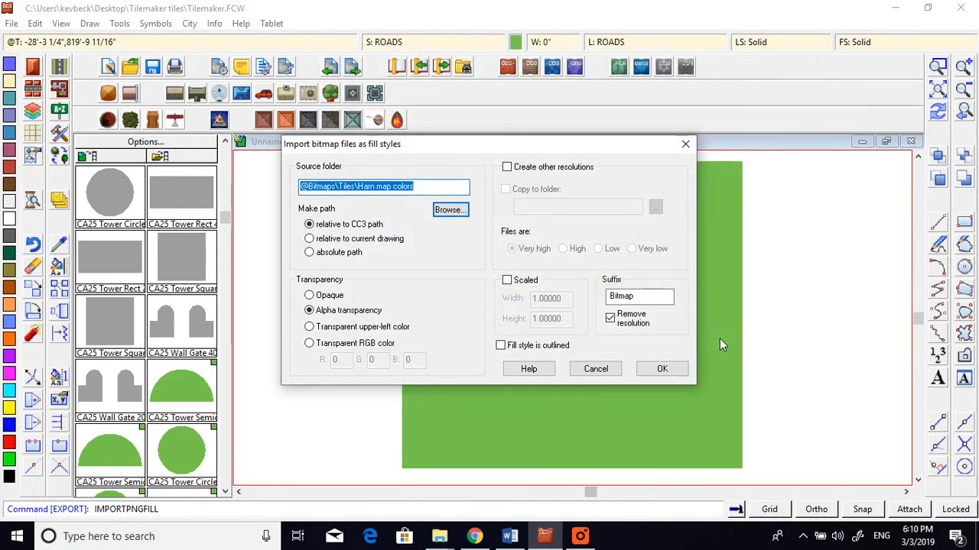
pyautogui.click(666, 370)
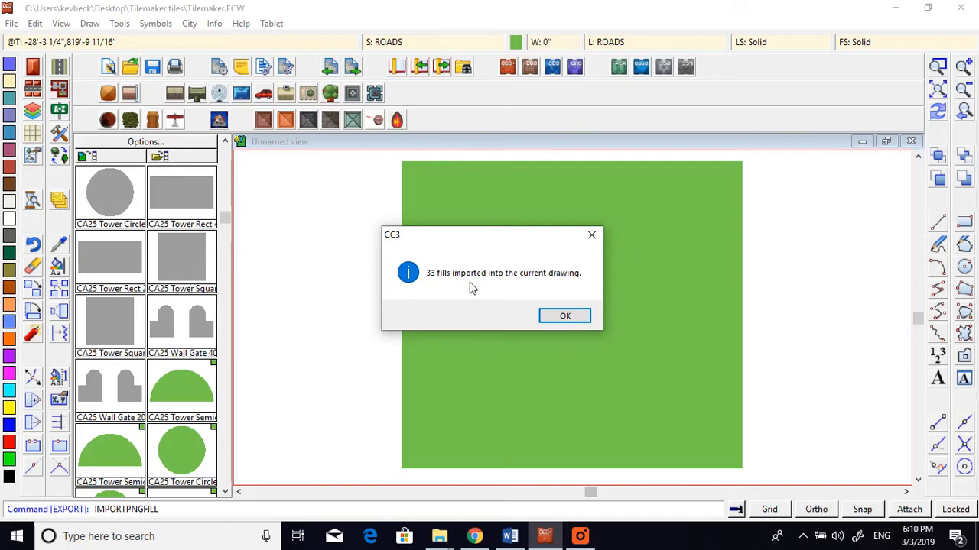
pyautogui.click(574, 315)
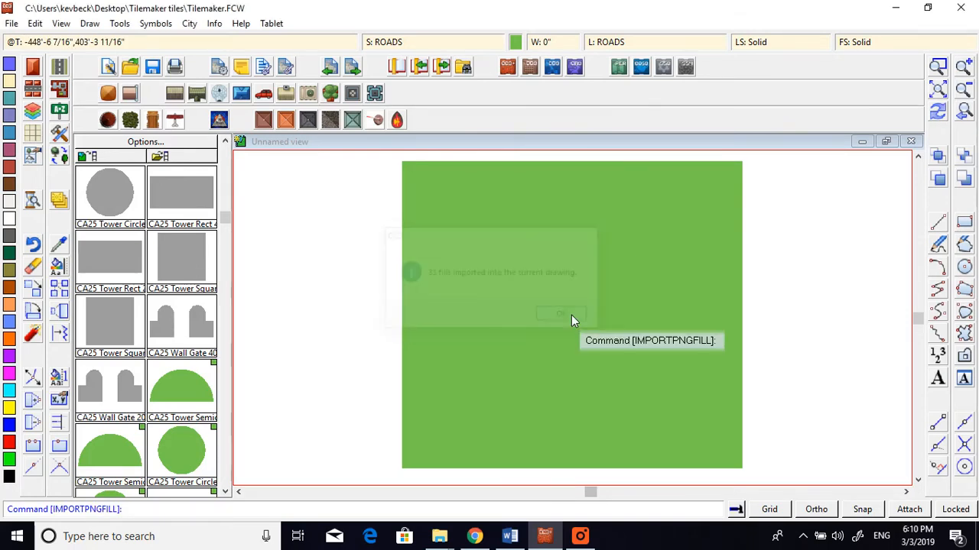
# Step: Examine the full list of bitmap fill styles in the drawing for the imported Harn map colours
pyautogui.click(906, 44)
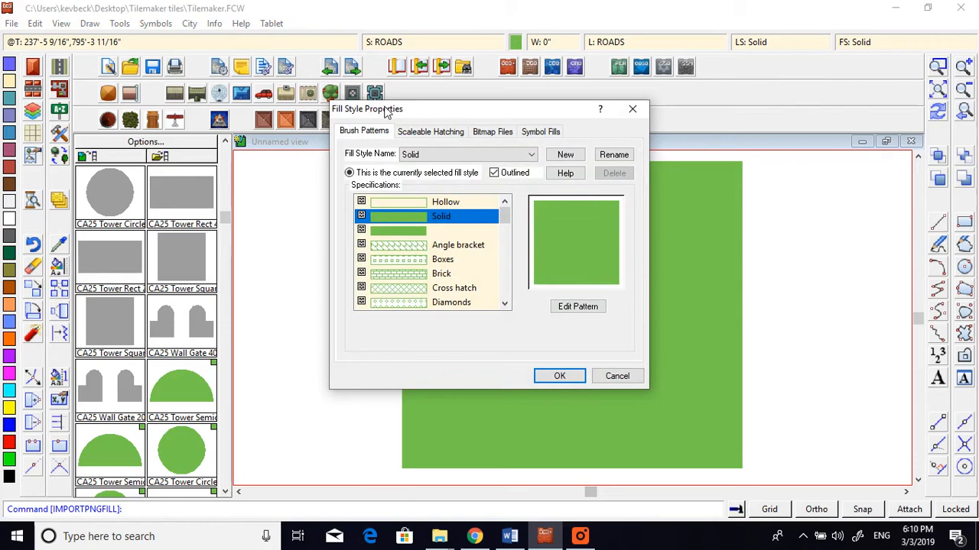
pyautogui.click(491, 132)
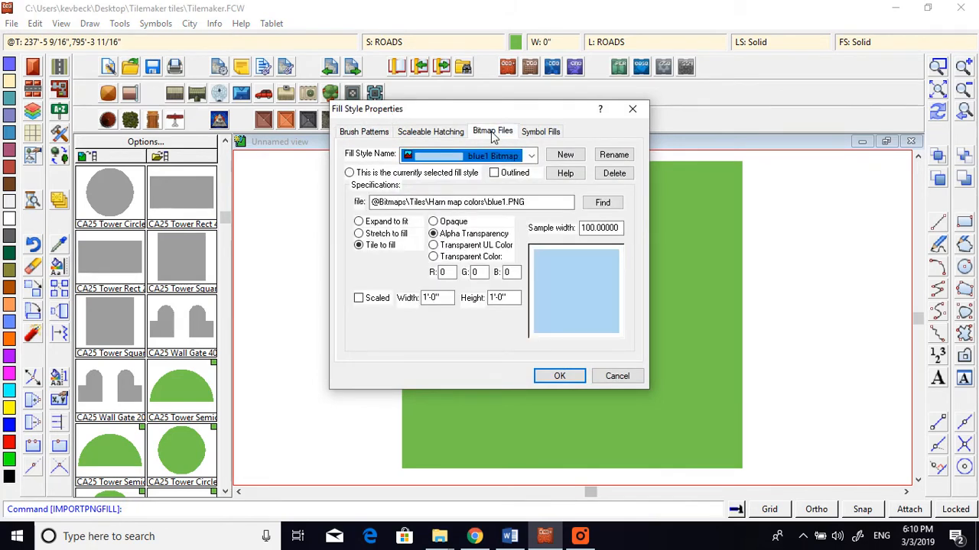
pyautogui.click(530, 155)
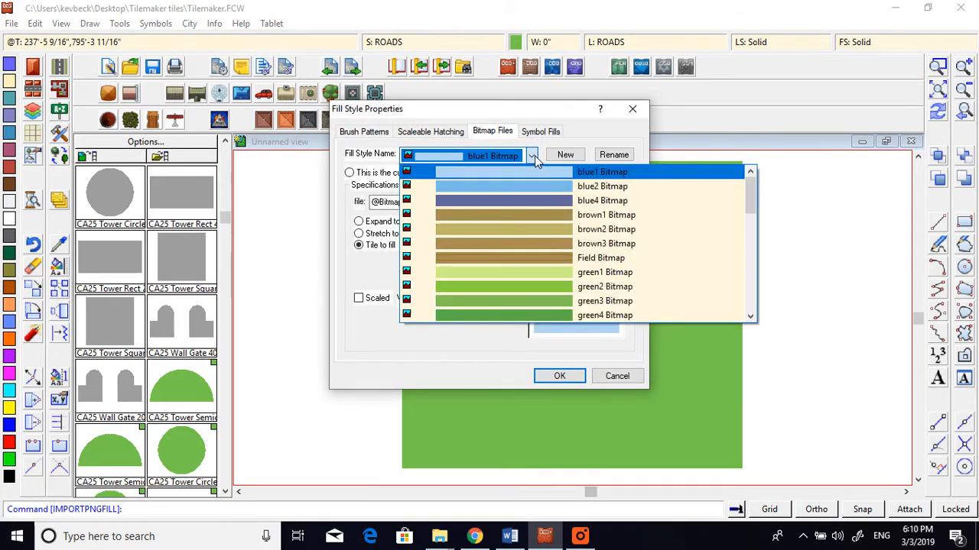
pyautogui.moveTo(755, 195); pyautogui.dragTo(749, 295)
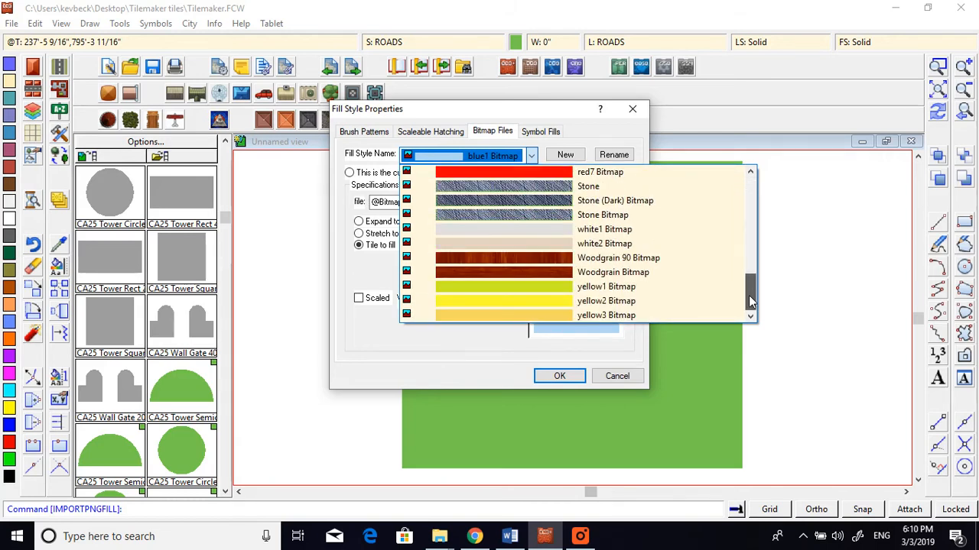
pyautogui.click(836, 208)
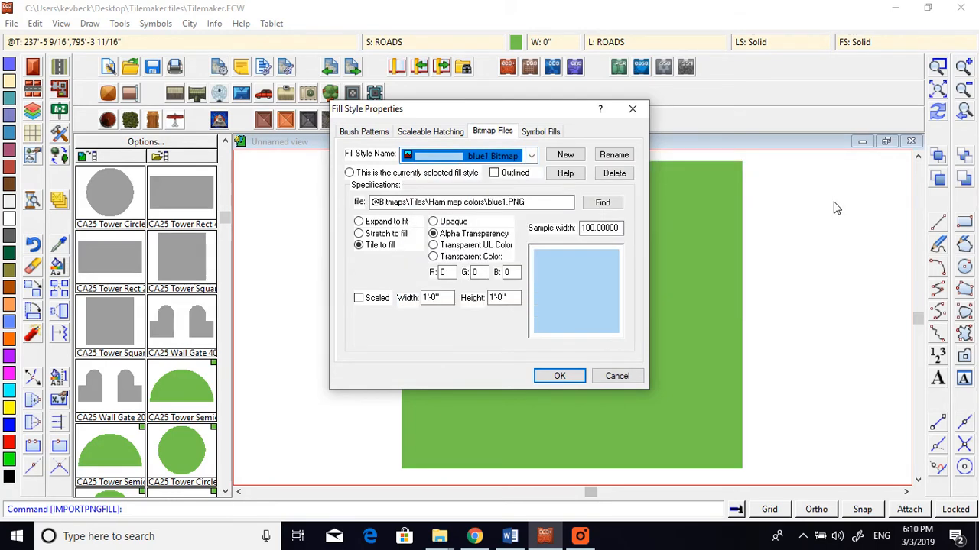
pyautogui.click(632, 109)
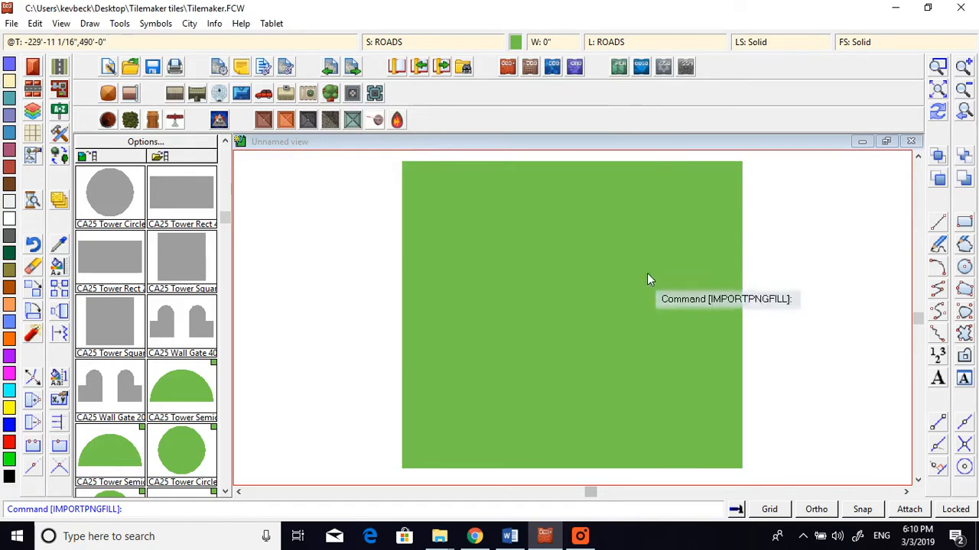
# Step: Erase the large green square from the drawing
pyautogui.click(32, 266)
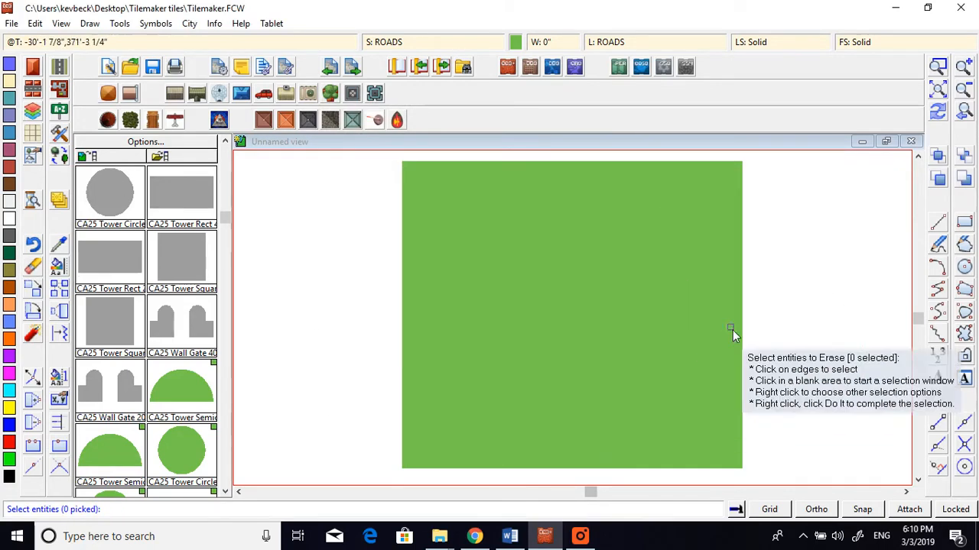
pyautogui.click(742, 279)
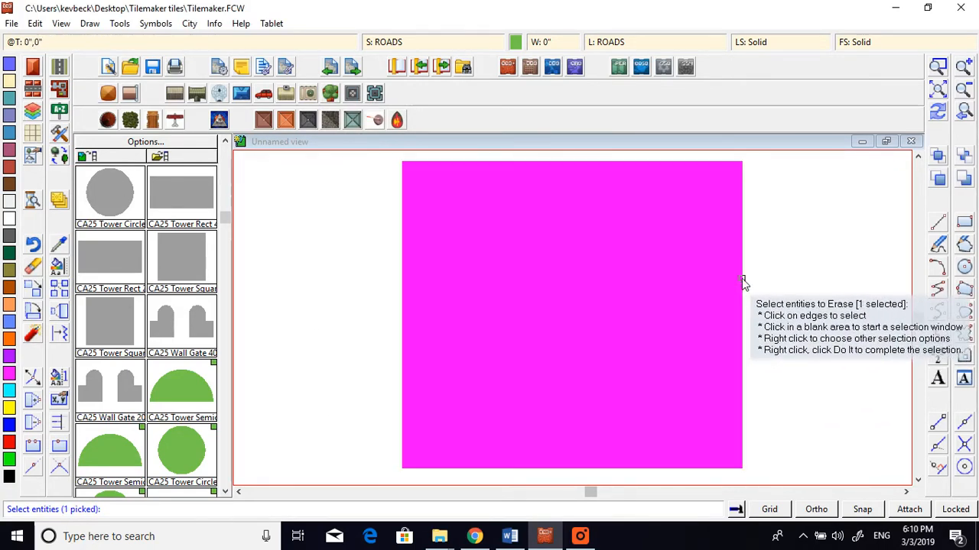
pyautogui.rightClick(589, 293)
pyautogui.click(580, 297)
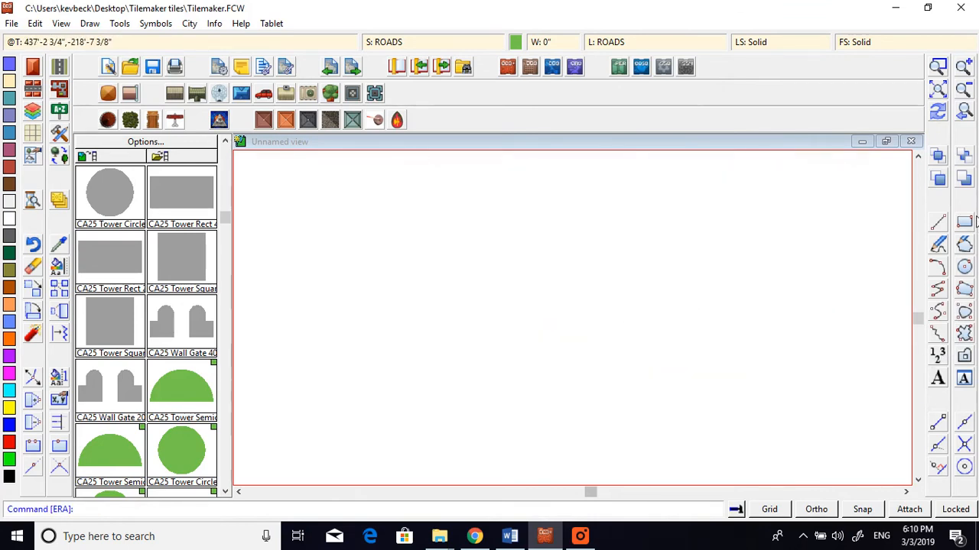
# Step: Examine the brush pattern fill styles and the custom colours in the colour palette
pyautogui.click(892, 42)
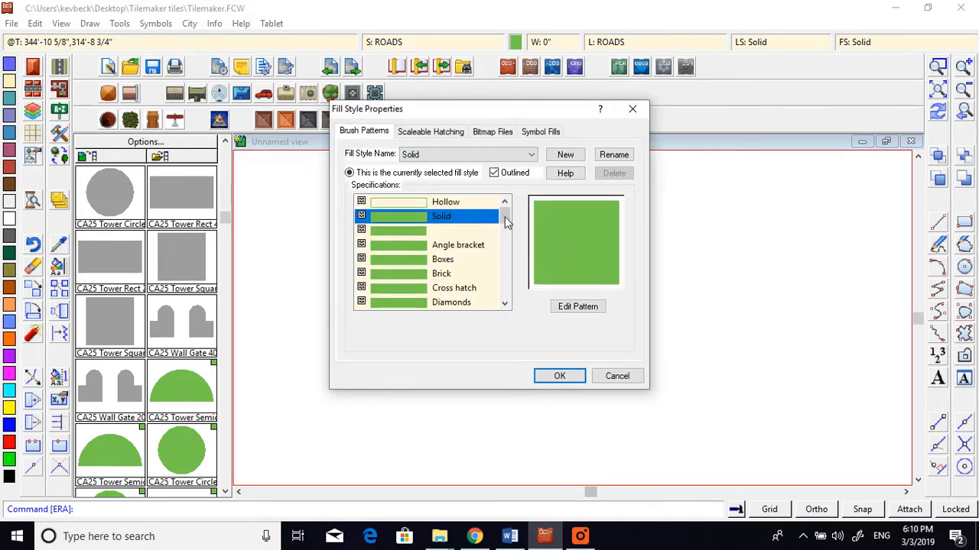
pyautogui.click(632, 110)
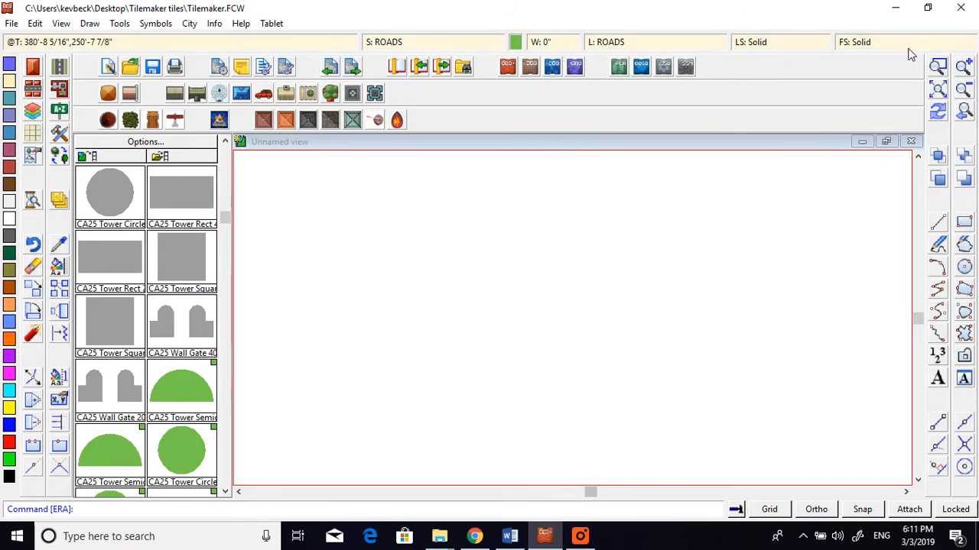
pyautogui.click(516, 43)
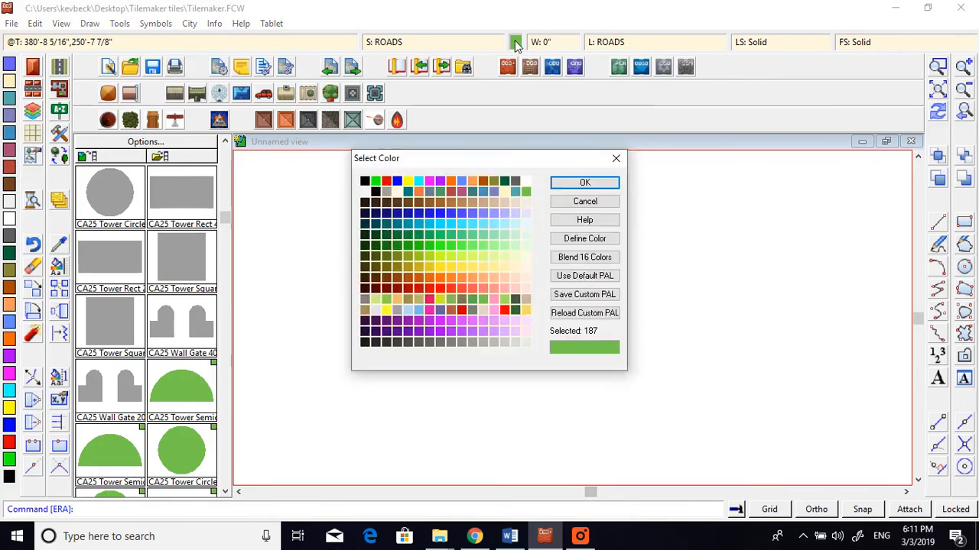
pyautogui.click(440, 300)
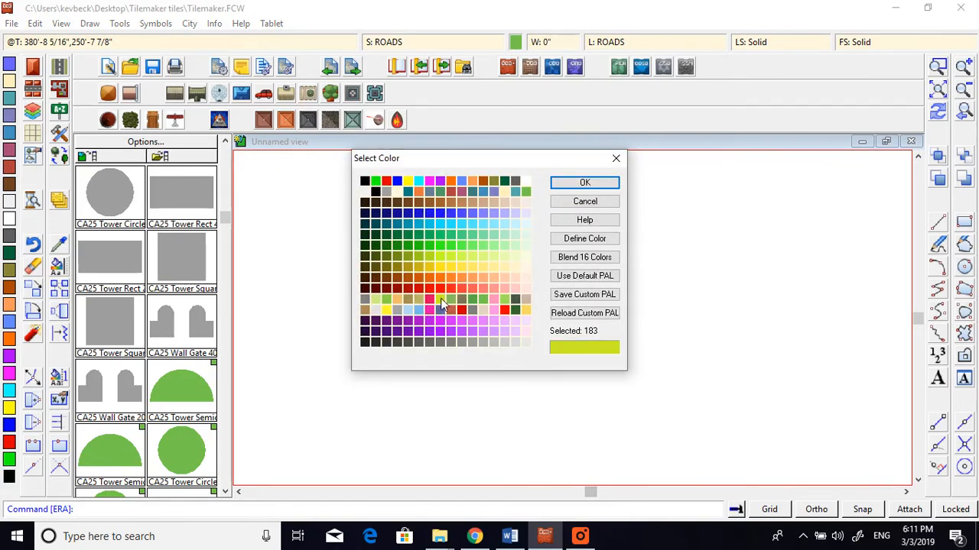
pyautogui.click(585, 201)
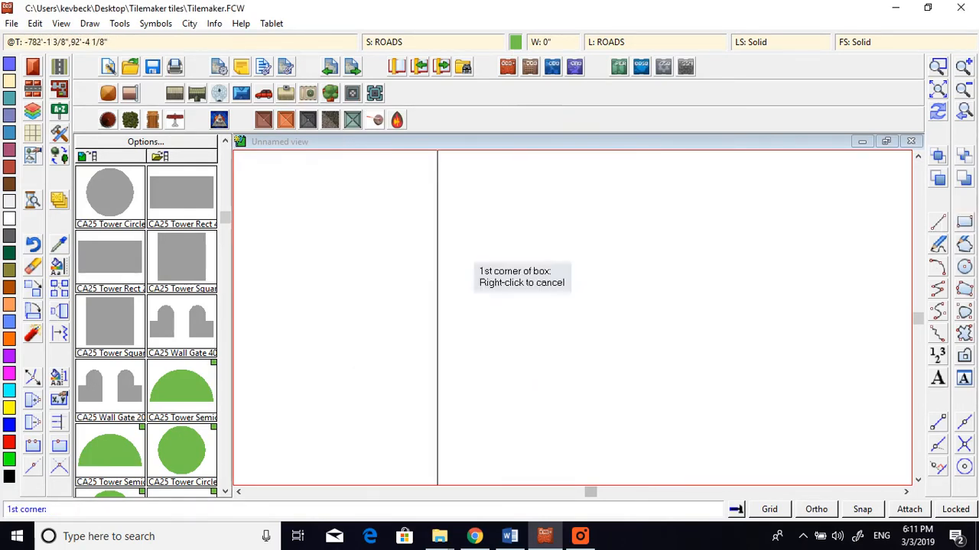
# Step: Draw a solid green box on the ROADS sheet, spanning nearly the full height of the drawing view
pyautogui.click(399, 164)
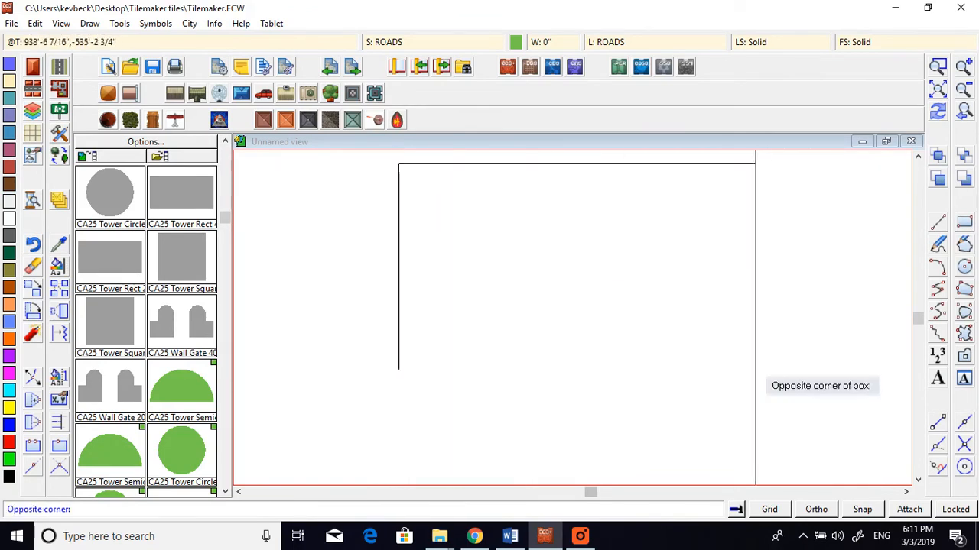
pyautogui.click(733, 464)
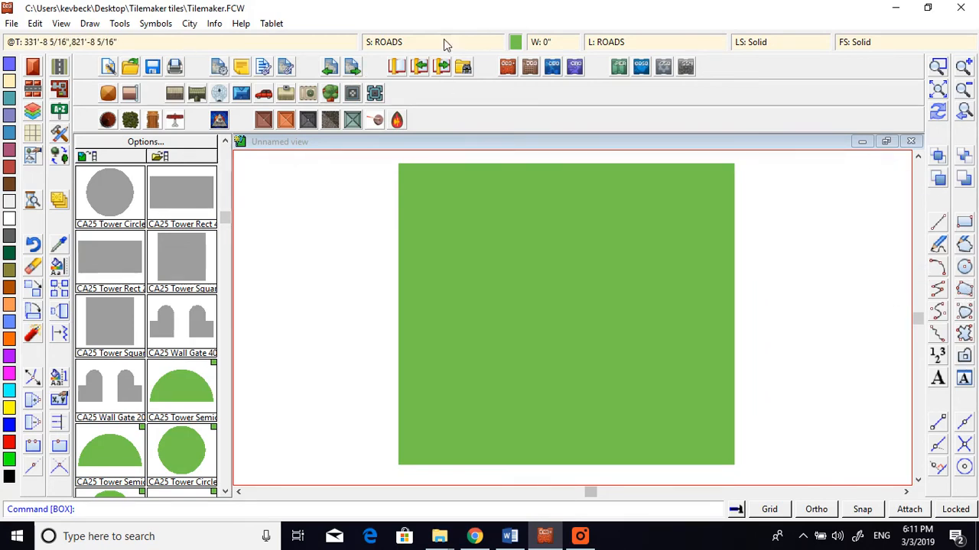
# Step: Draw a winding road across the green square with the Road, Dirt 10' Smooth tool, from its upper-left edge to its lower-right side
pyautogui.click(60, 66)
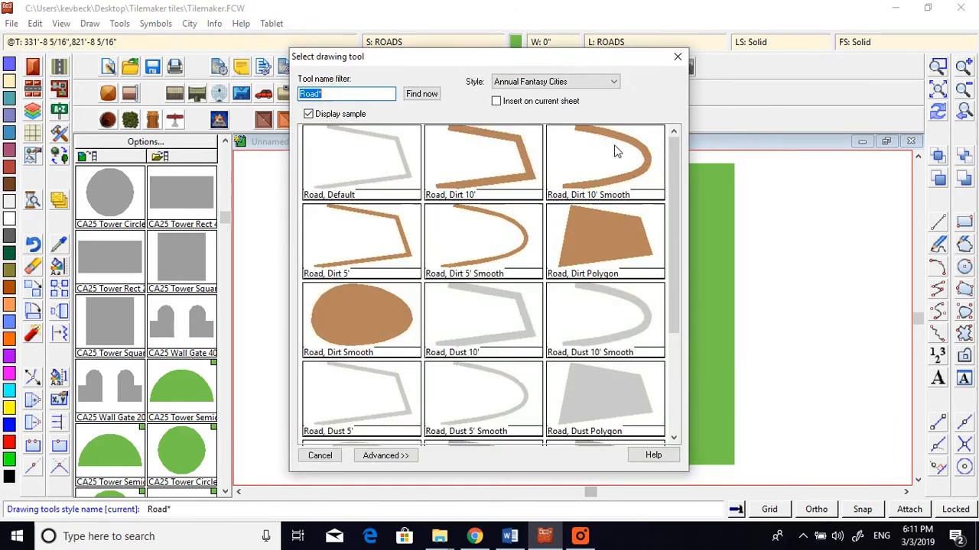
pyautogui.doubleClick(617, 150)
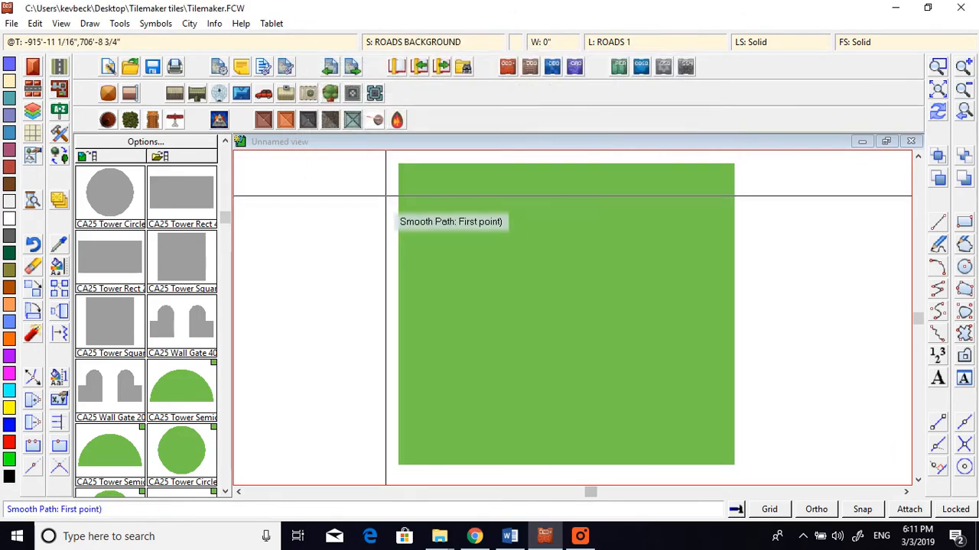
pyautogui.click(390, 196)
pyautogui.click(505, 203)
pyautogui.click(557, 323)
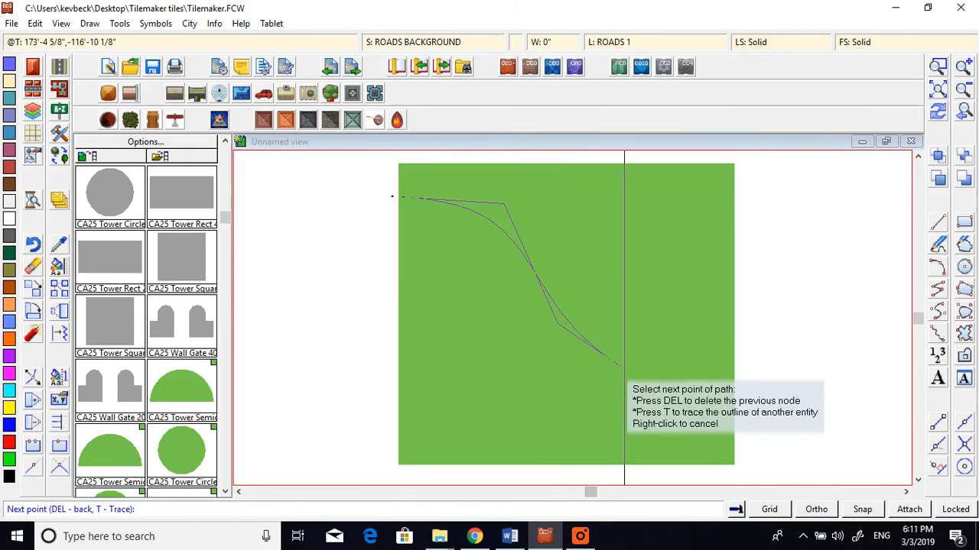
pyautogui.click(628, 367)
pyautogui.click(715, 339)
pyautogui.rightClick(715, 340)
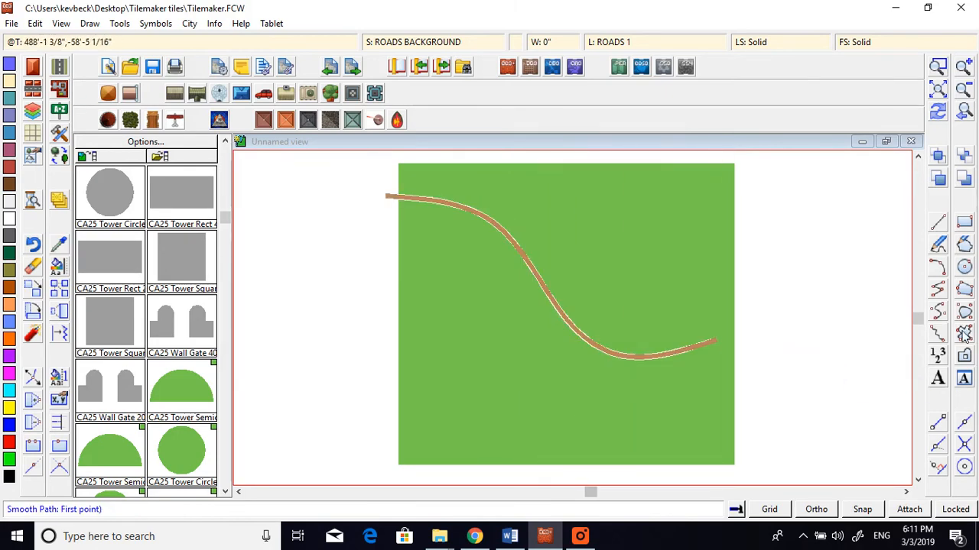
# Step: Undo the dirt road drawn over the green square
pyautogui.click(34, 23)
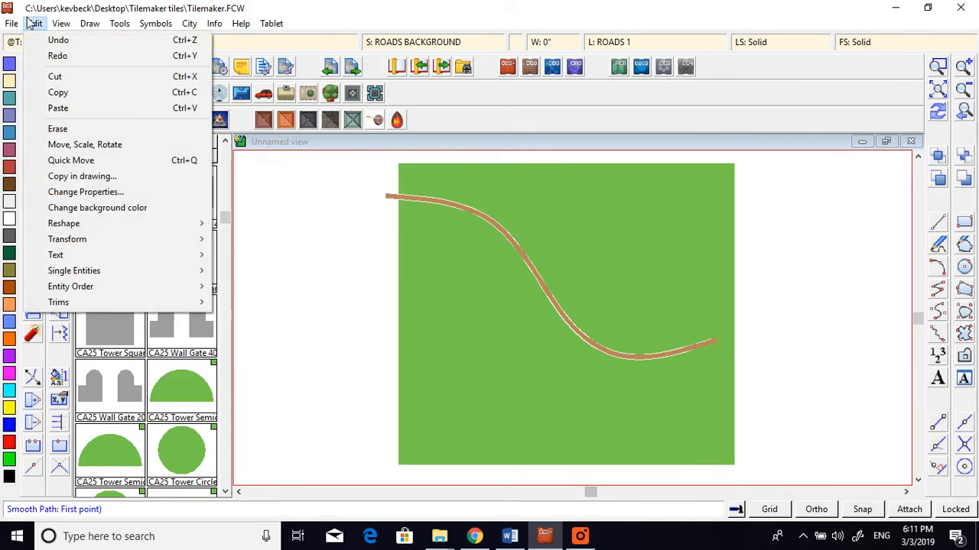
pyautogui.click(58, 40)
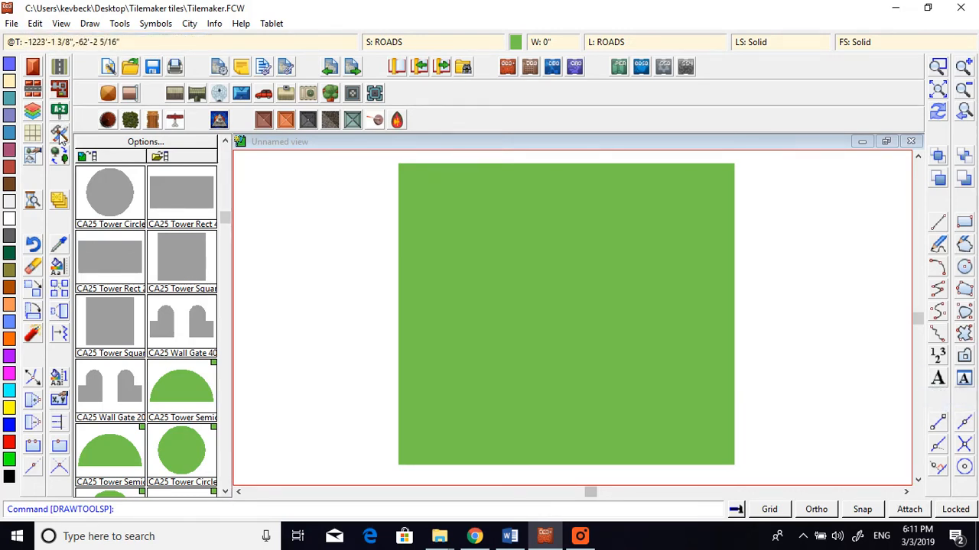
pyautogui.click(585, 540)
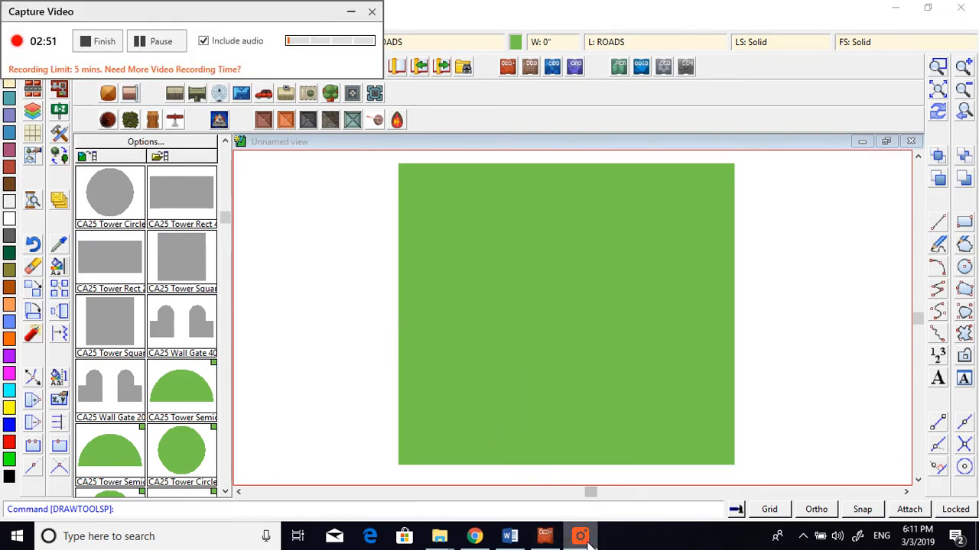
pyautogui.click(351, 11)
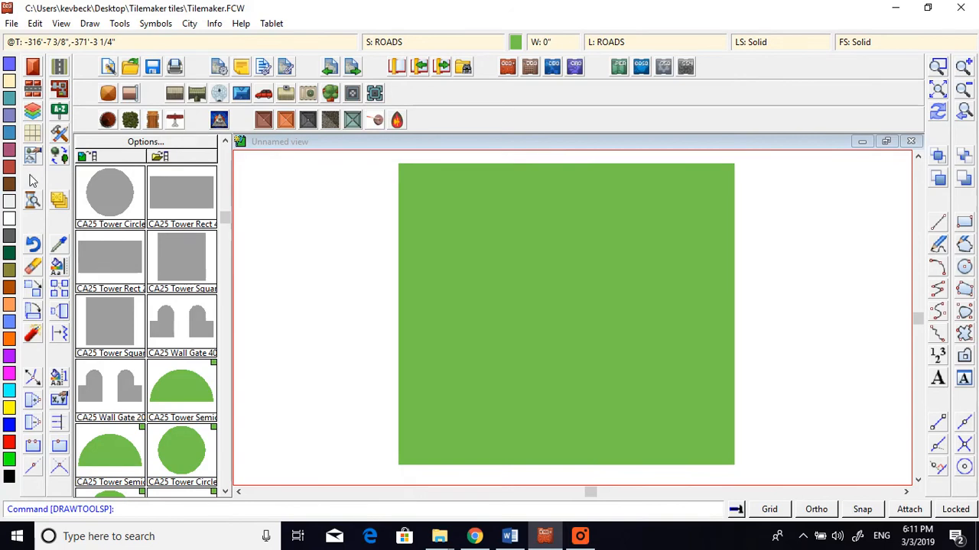
# Step: Choose the Harn base green tool from the full list of drawing tools
pyautogui.click(61, 136)
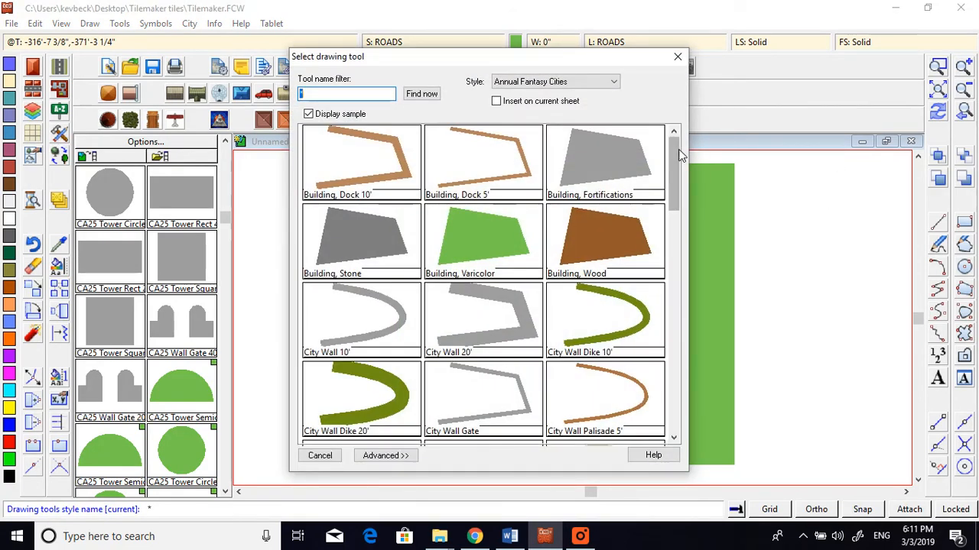
pyautogui.moveTo(678, 157); pyautogui.dragTo(685, 207)
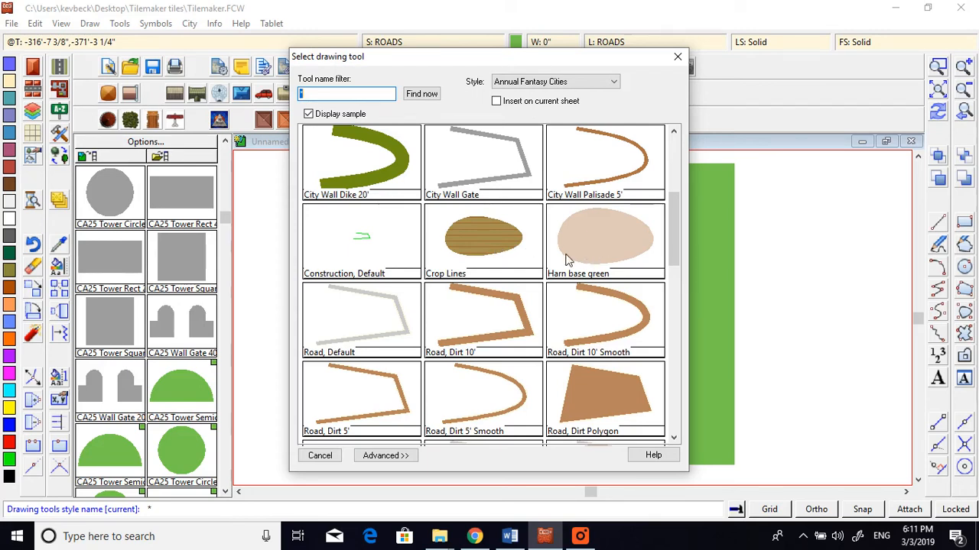
pyautogui.doubleClick(625, 251)
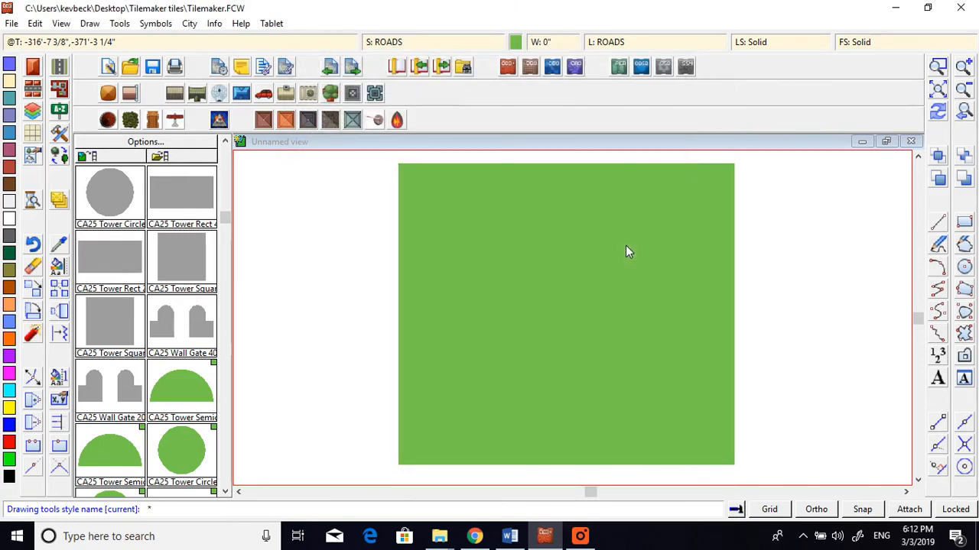
# Step: Create a new custom drawing tool named Harn basic green from the Harn base green settings, without saving changes to the original tool
pyautogui.click(60, 132)
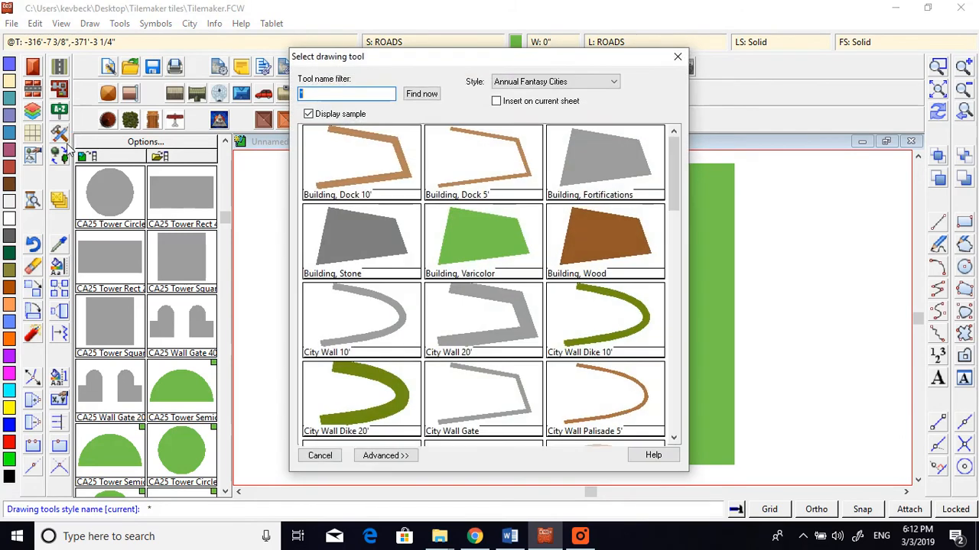
pyautogui.click(386, 456)
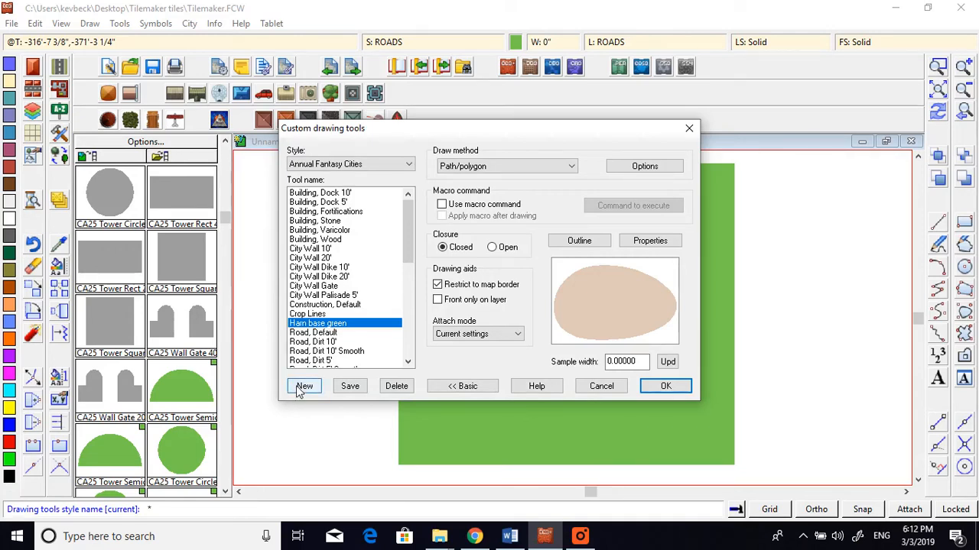
pyautogui.click(314, 314)
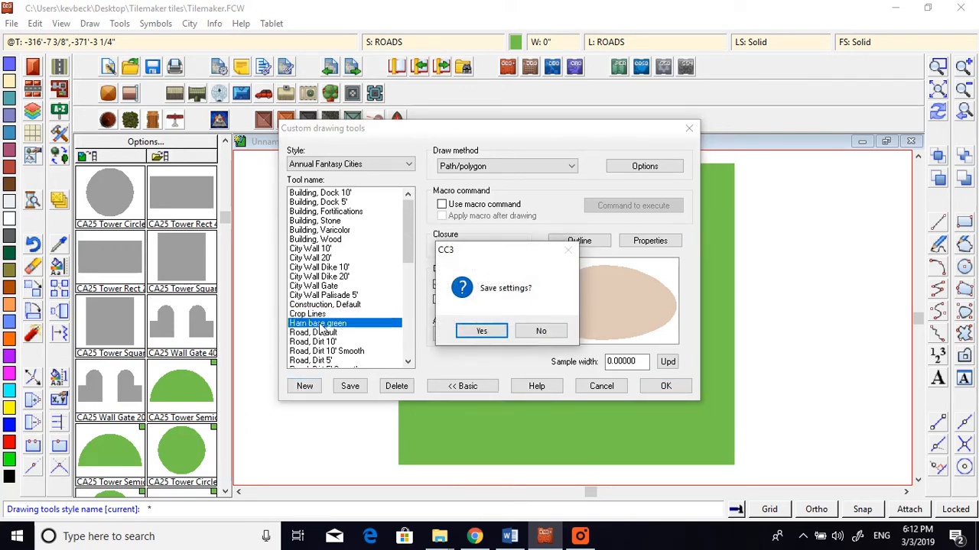
pyautogui.click(549, 337)
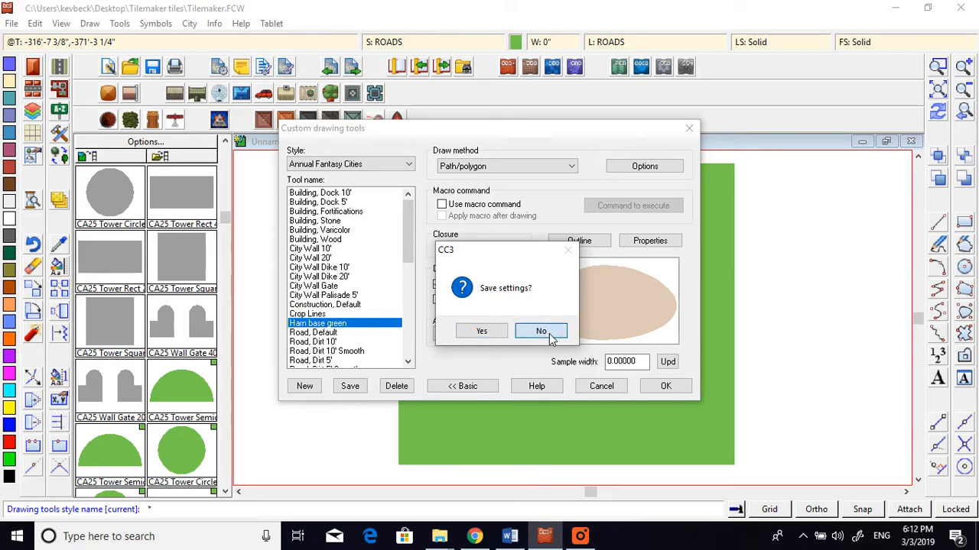
pyautogui.click(304, 387)
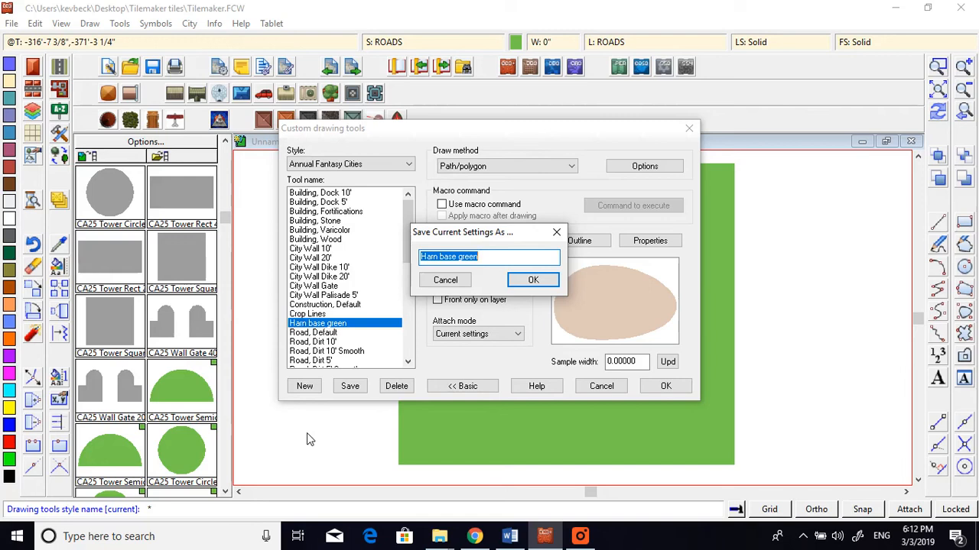
pyautogui.write('H')
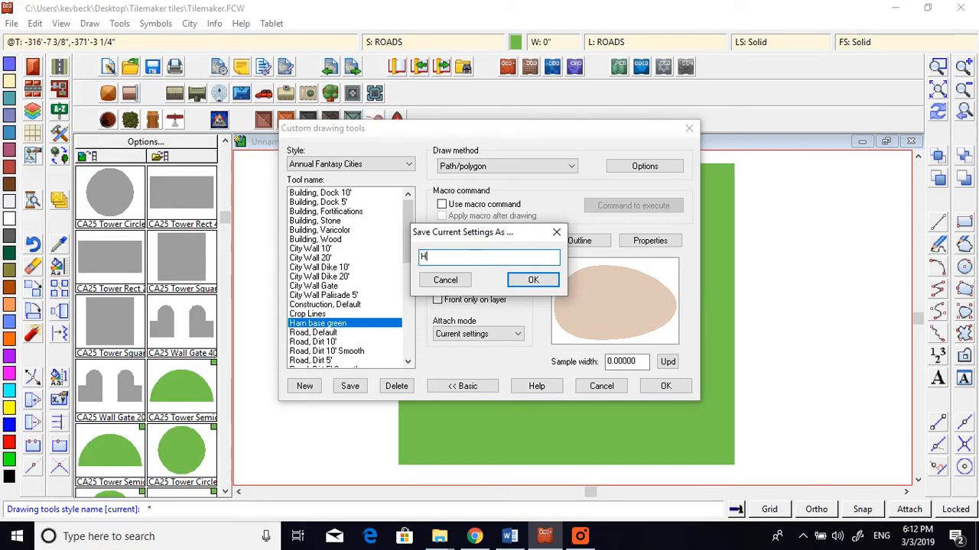
pyautogui.write('arn')
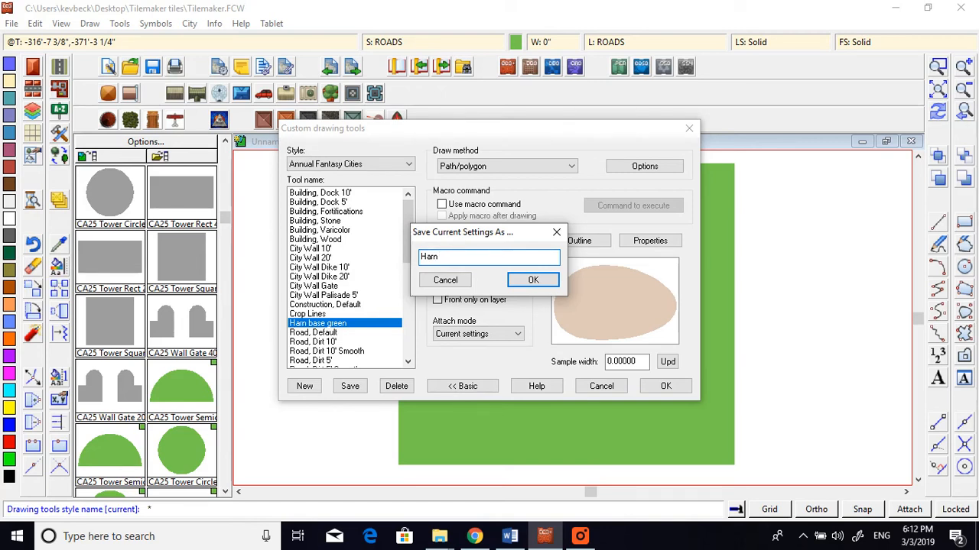
pyautogui.write('basic green')
pyautogui.click(535, 281)
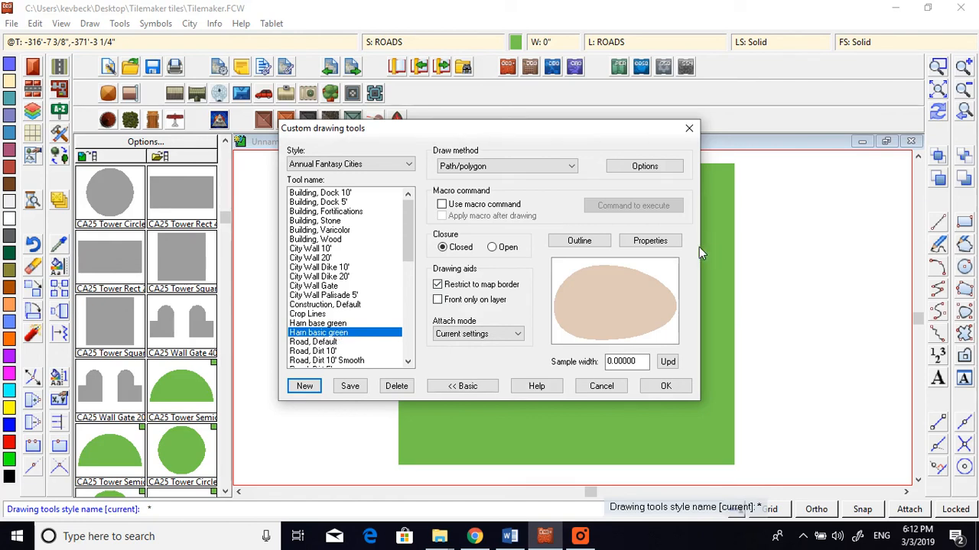
pyautogui.click(581, 538)
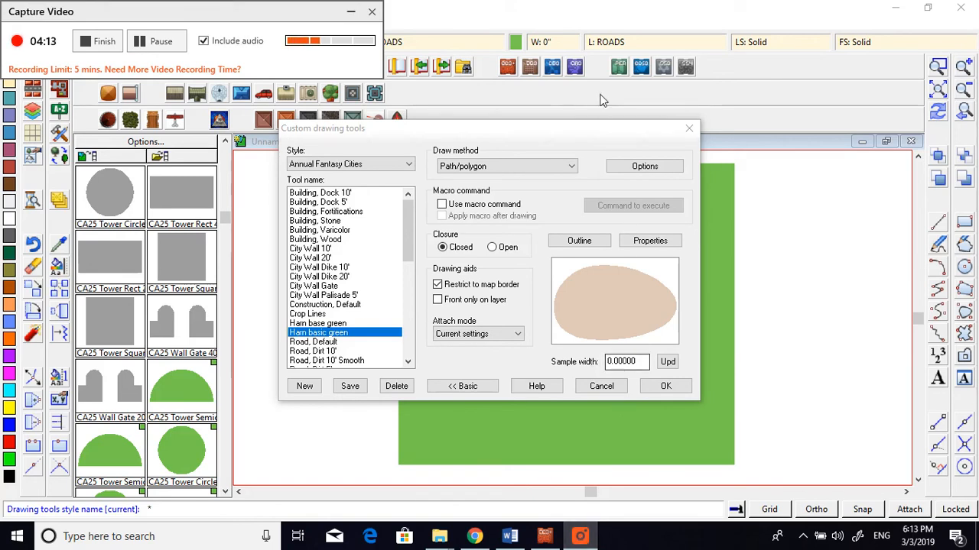
pyautogui.click(351, 13)
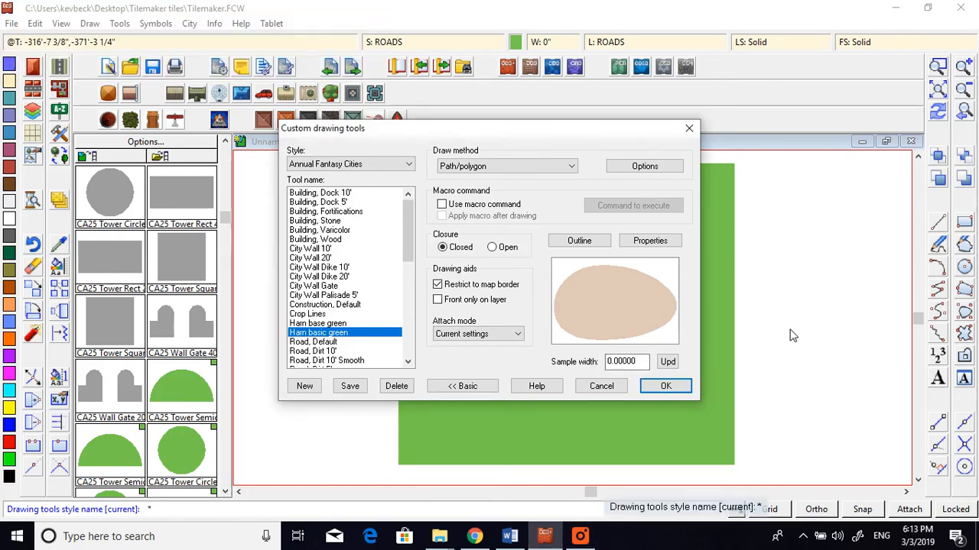
# Step: Set the Harn basic green tool's fill style to green1 Bitmap and save the tool settings
pyautogui.click(662, 246)
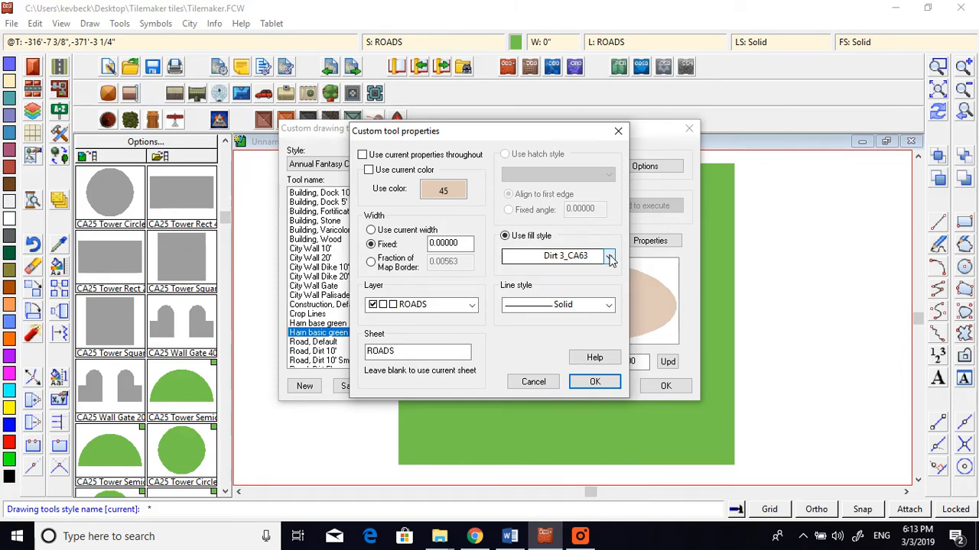
pyautogui.click(609, 258)
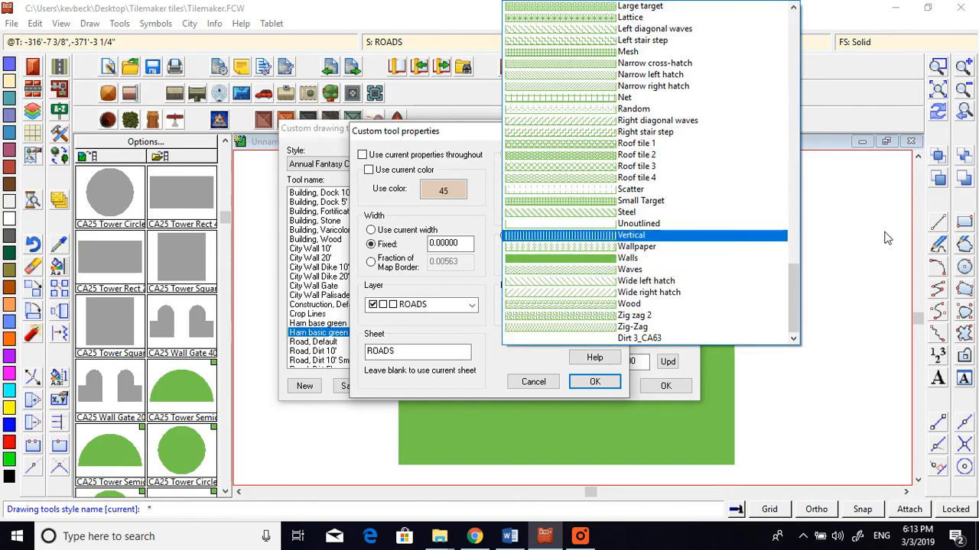
pyautogui.moveTo(796, 295); pyautogui.dragTo(808, 158)
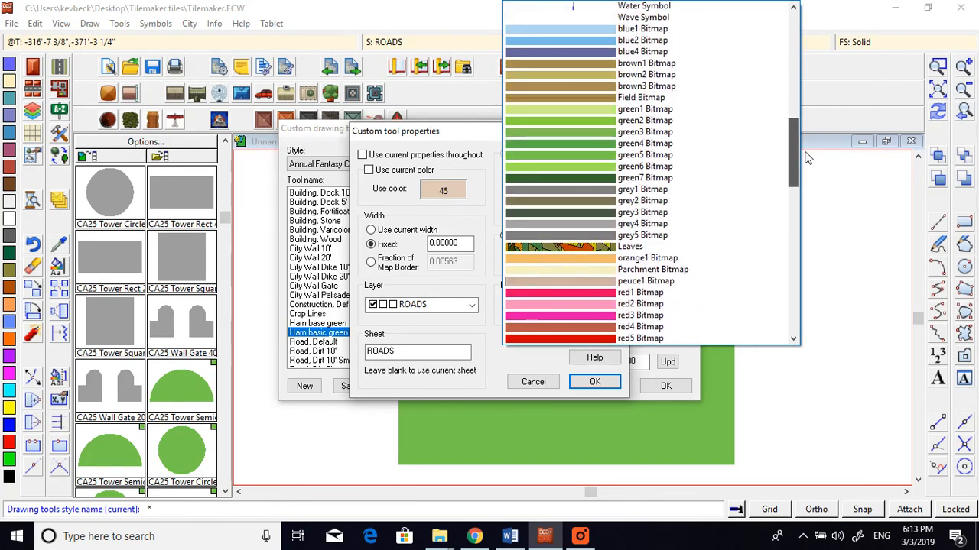
pyautogui.click(581, 113)
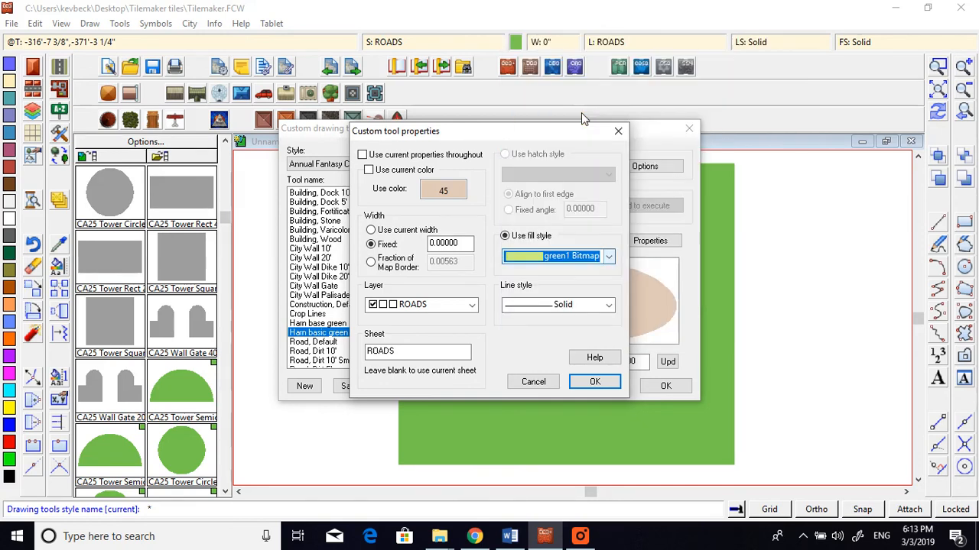
pyautogui.click(601, 384)
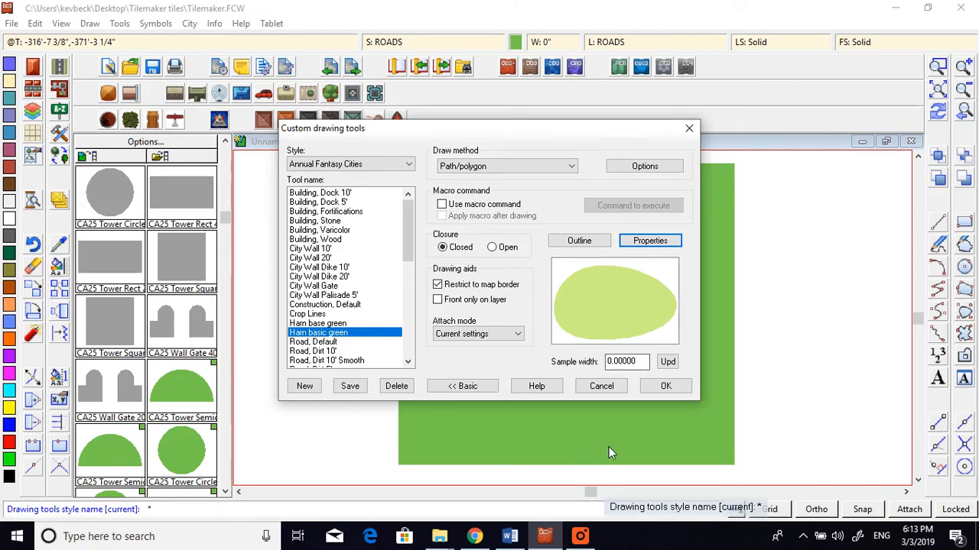
pyautogui.click(677, 393)
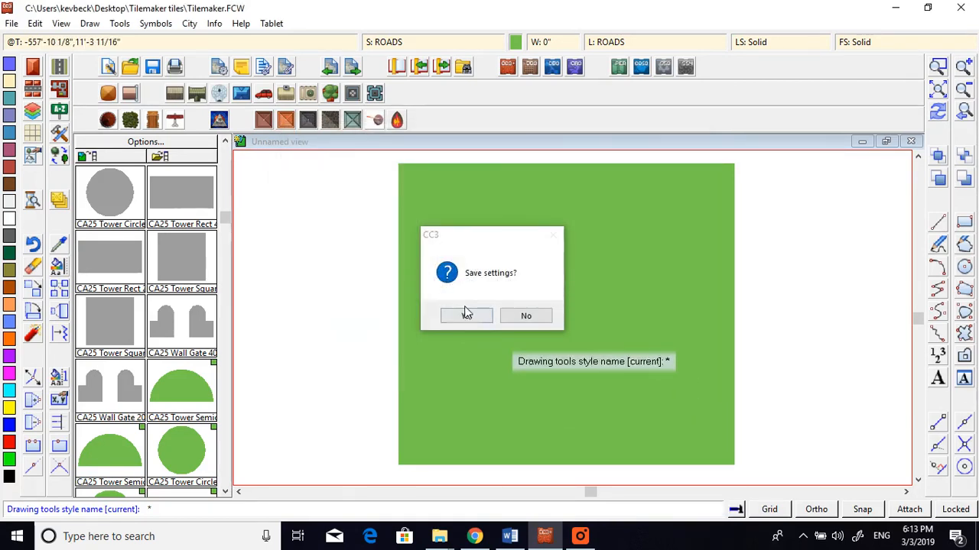
pyautogui.click(465, 315)
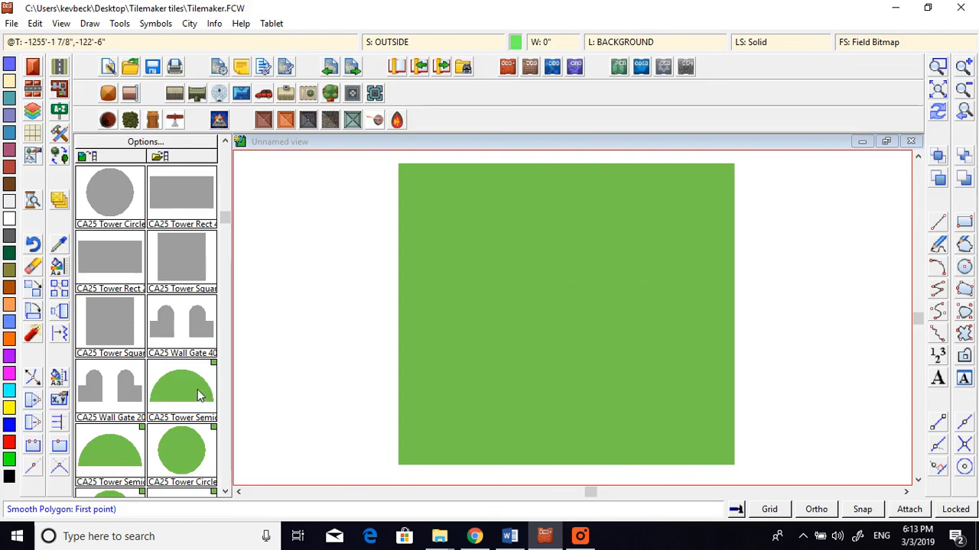